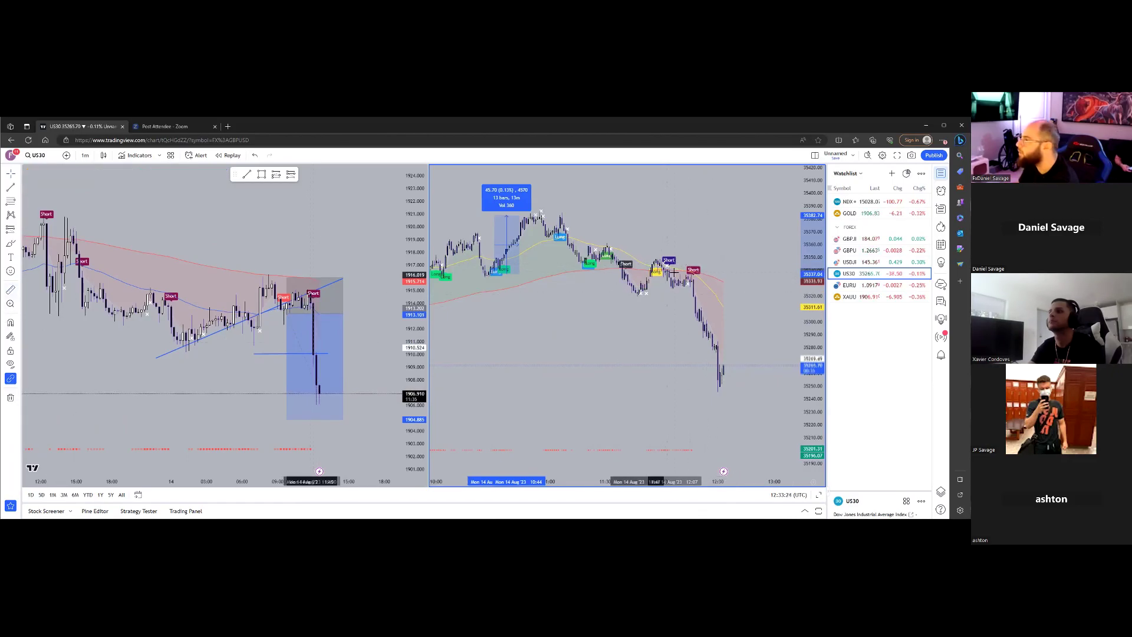
Step: Measure the size of the US30 drop following the Short signal
{"action": "left_click_drag", "start_coordinate": [697, 285], "coordinate": [747, 418]}
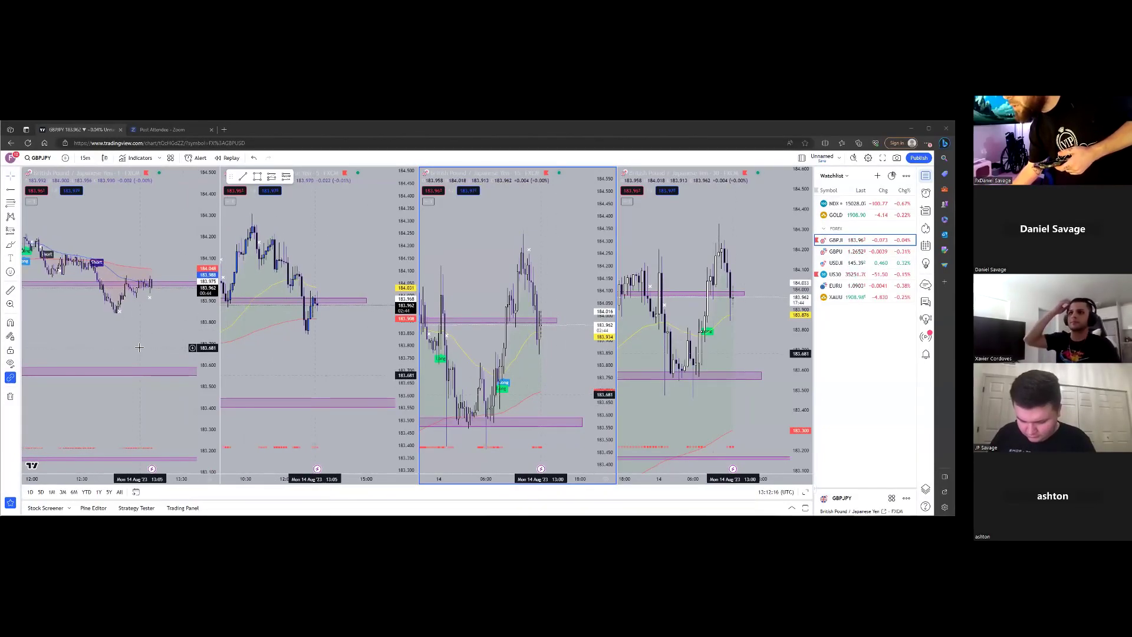
{"action": "scroll", "coordinate": [139, 347], "scroll_direction": "down", "scroll_amount": 2}
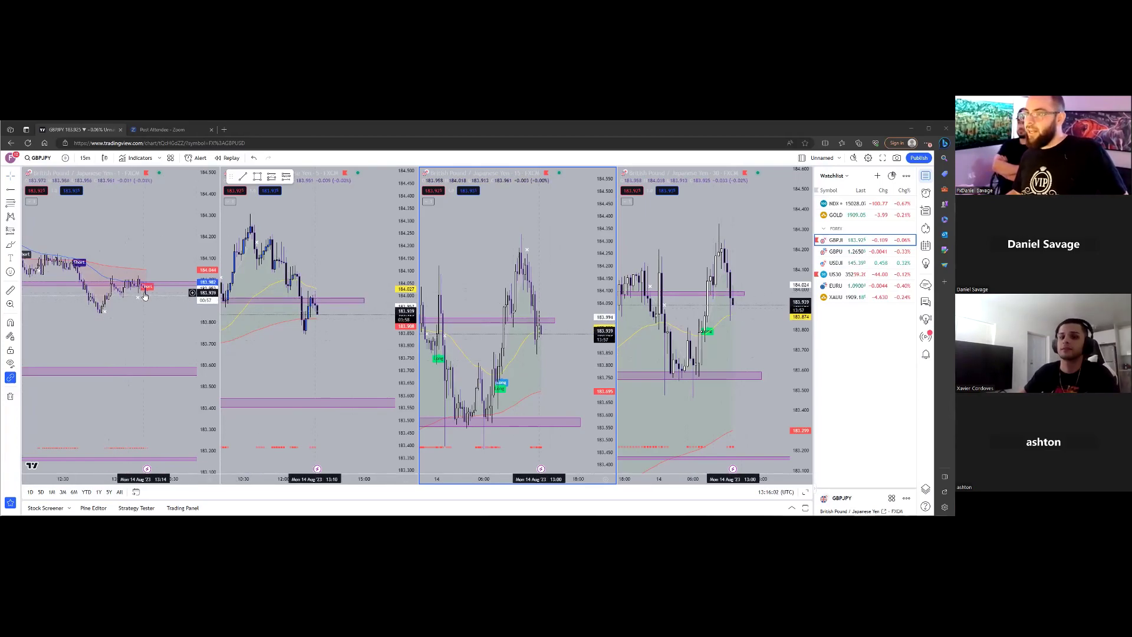
{"action": "type", "text": "1"}
Step: Switch the left GBPJPY chart to 1-minute and compress its price scale
{"action": "key", "text": "Return"}
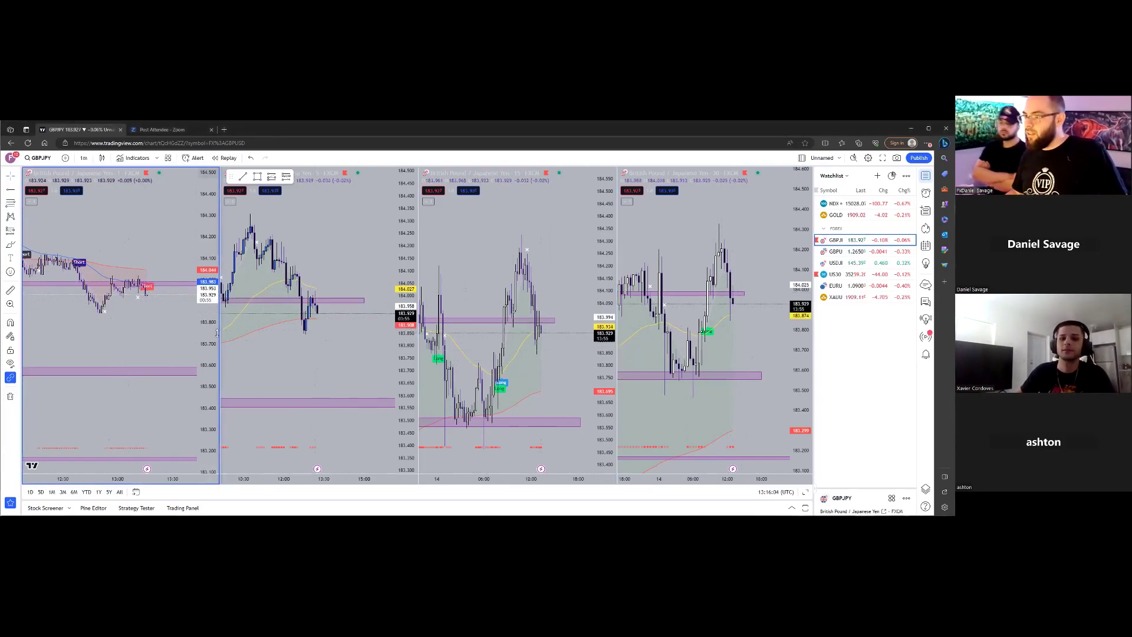
{"action": "left_click_drag", "start_coordinate": [211, 299], "coordinate": [209, 282]}
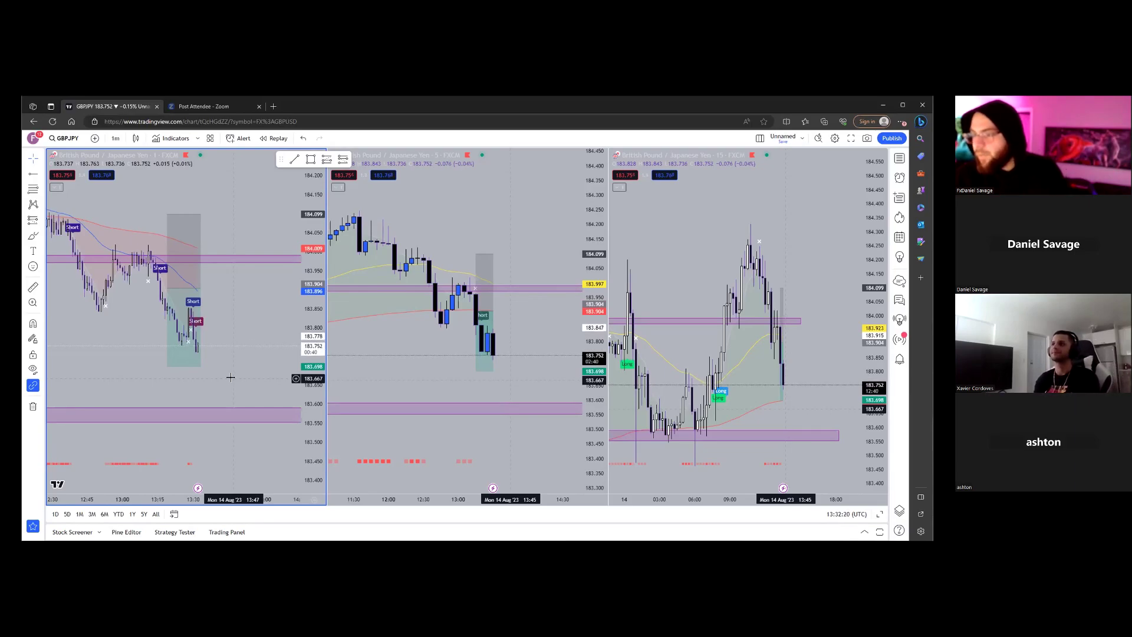
{"action": "scroll", "coordinate": [246, 369], "scroll_direction": "up", "scroll_amount": 2}
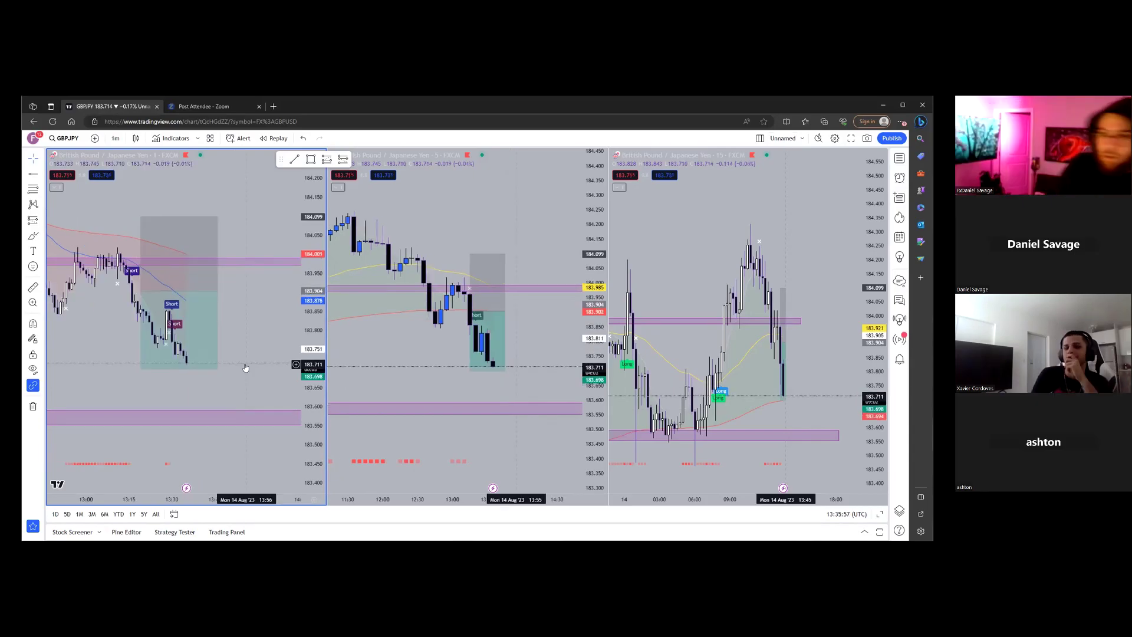